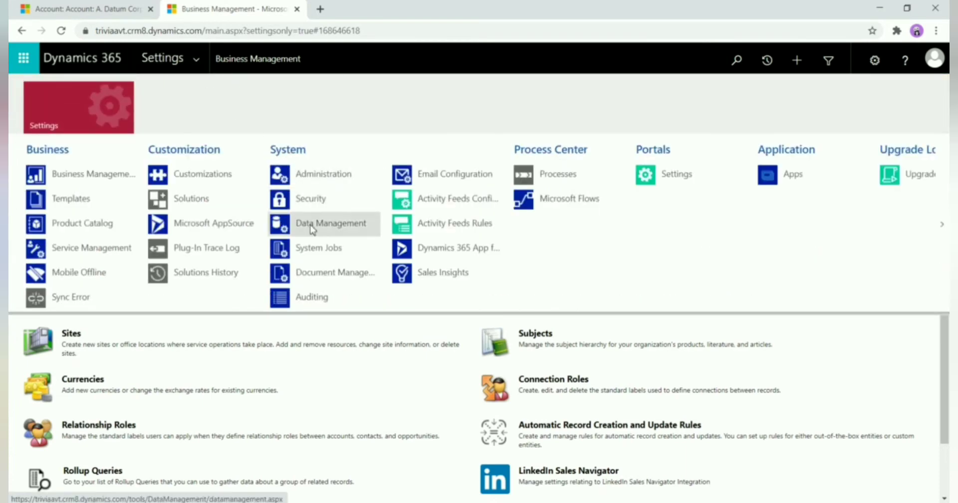
# - Start enabling server-based SharePoint integration from Document Management, keeping Online as the location of the SharePoint sites
pyautogui.click(322, 276)
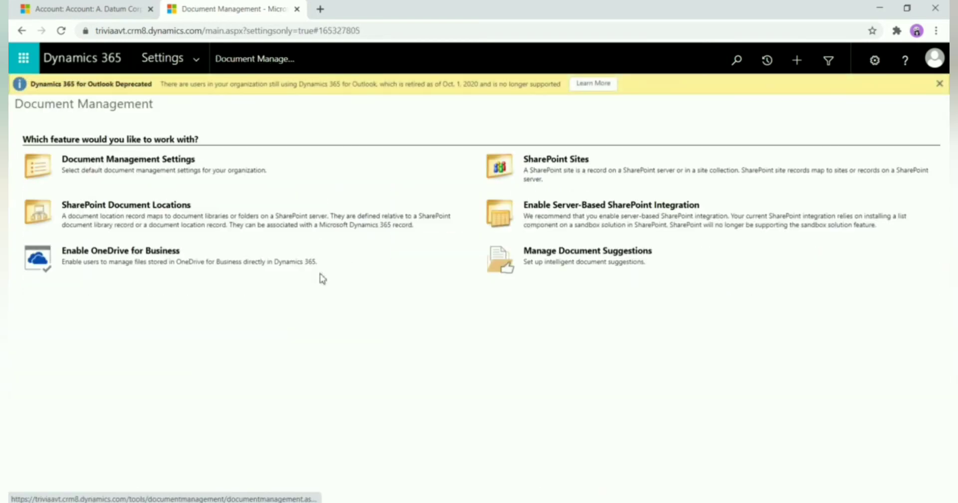
pyautogui.click(554, 212)
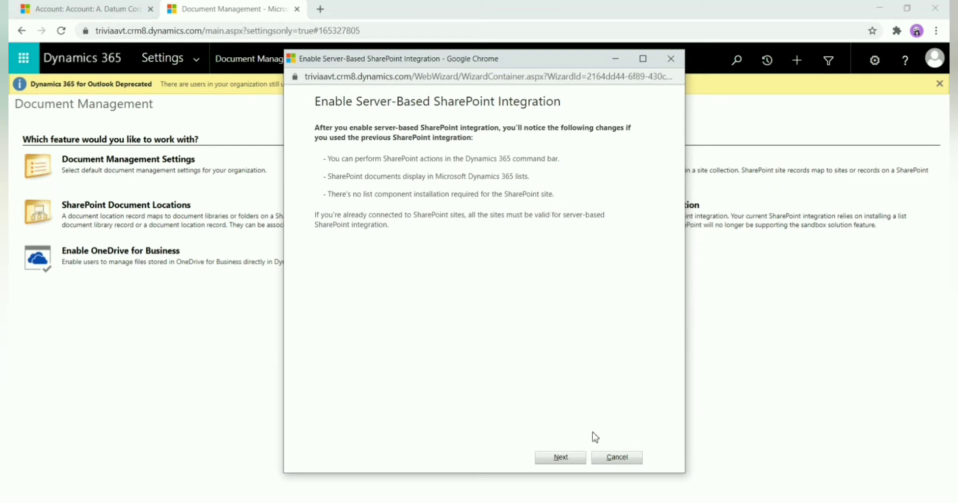
pyautogui.click(561, 458)
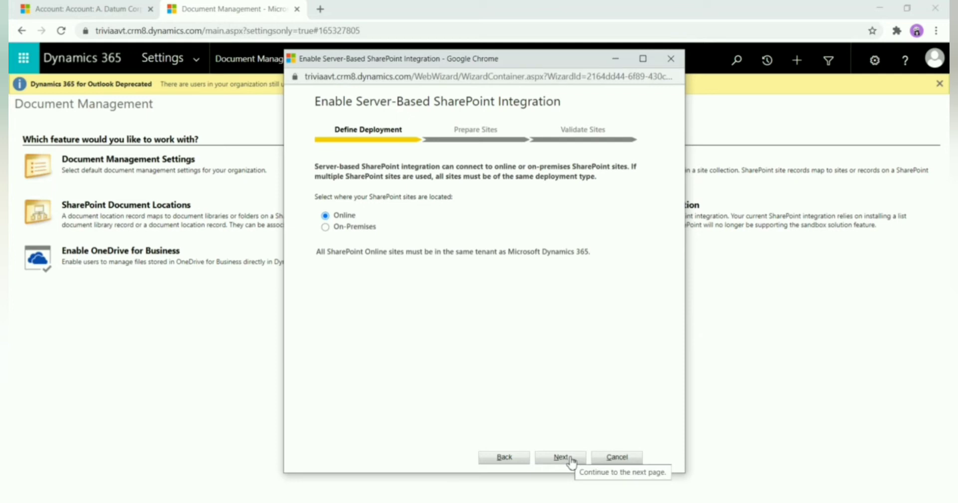
pyautogui.click(560, 457)
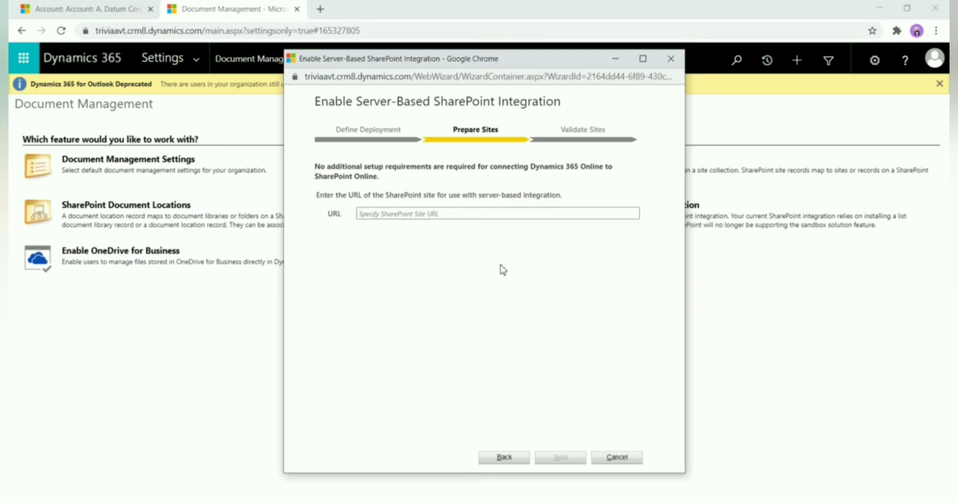
pyautogui.click(485, 213)
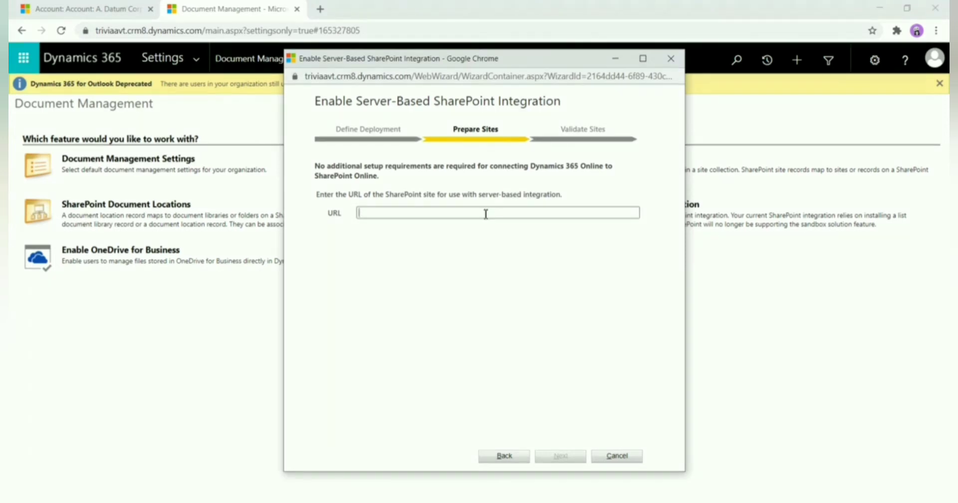
pyautogui.write('https://triviaavt.sharepoint.com/')
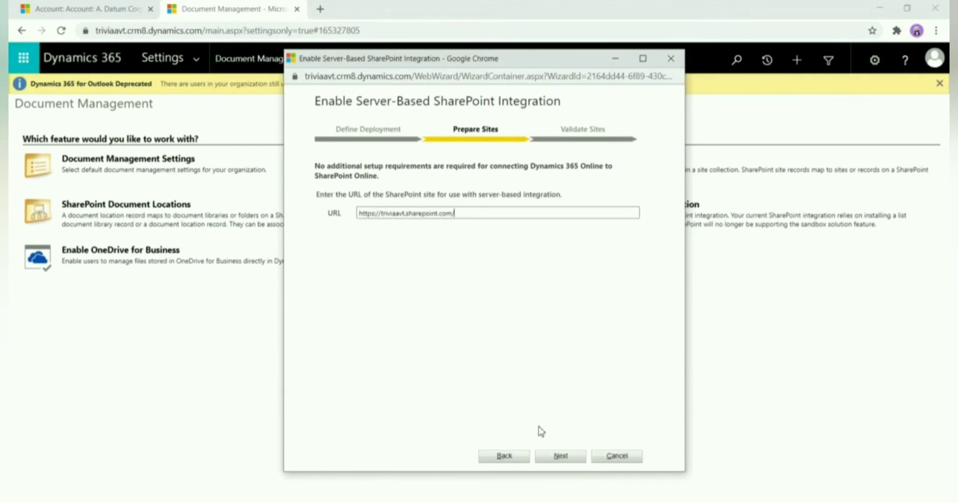
pyautogui.click(555, 460)
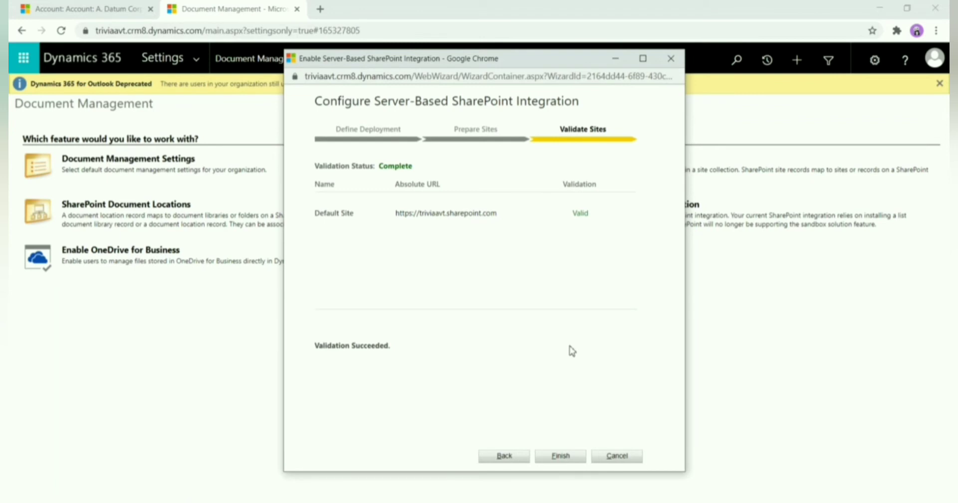
pyautogui.click(561, 456)
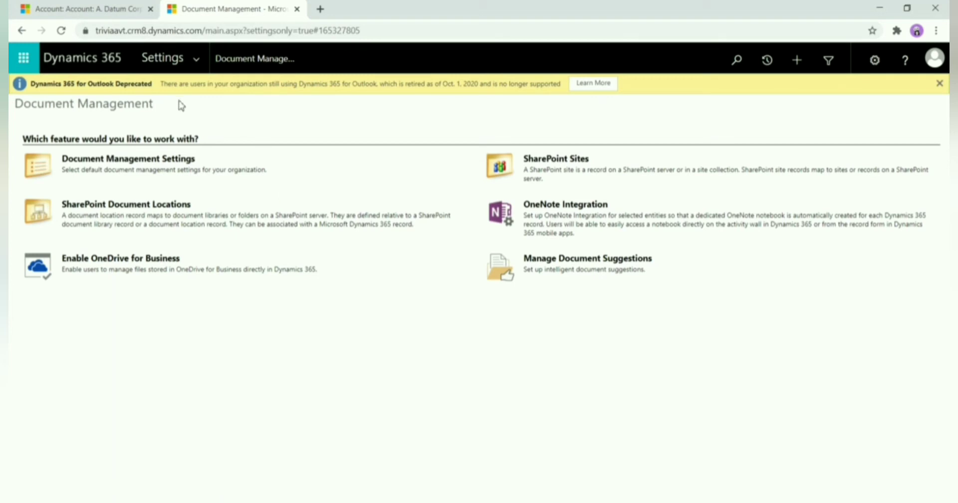
# - In Document Management Settings, add Contact to the entities enabled for document management
pyautogui.click(139, 164)
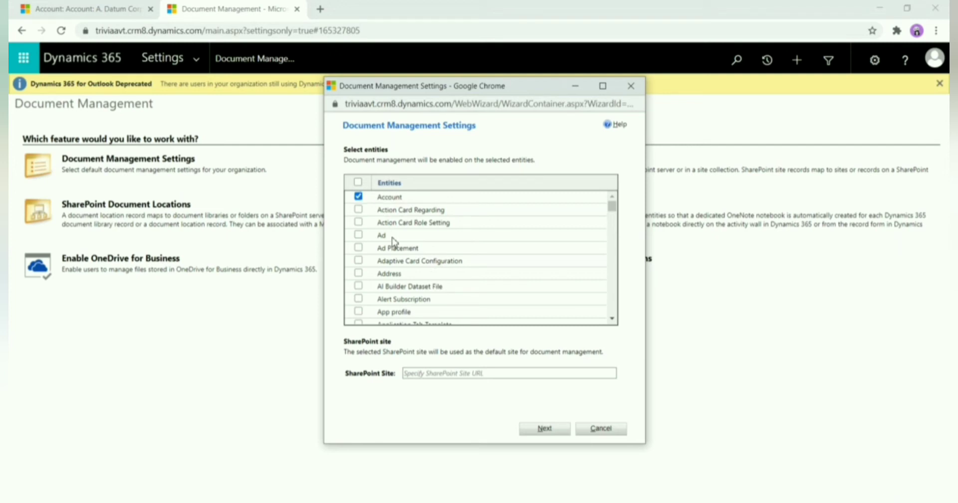
pyautogui.scroll(-5, 399, 247)
pyautogui.scroll(1, 394, 242)
pyautogui.scroll(-7, 394, 242)
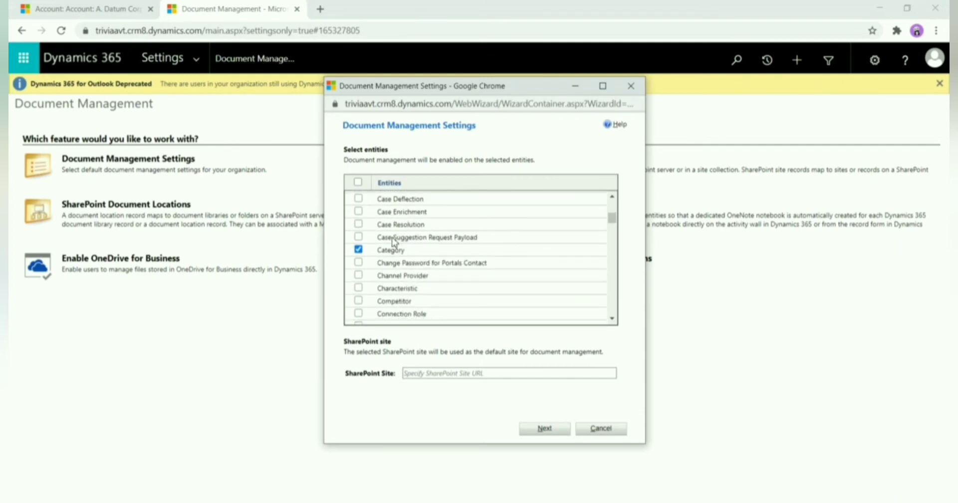
pyautogui.scroll(-3, 395, 242)
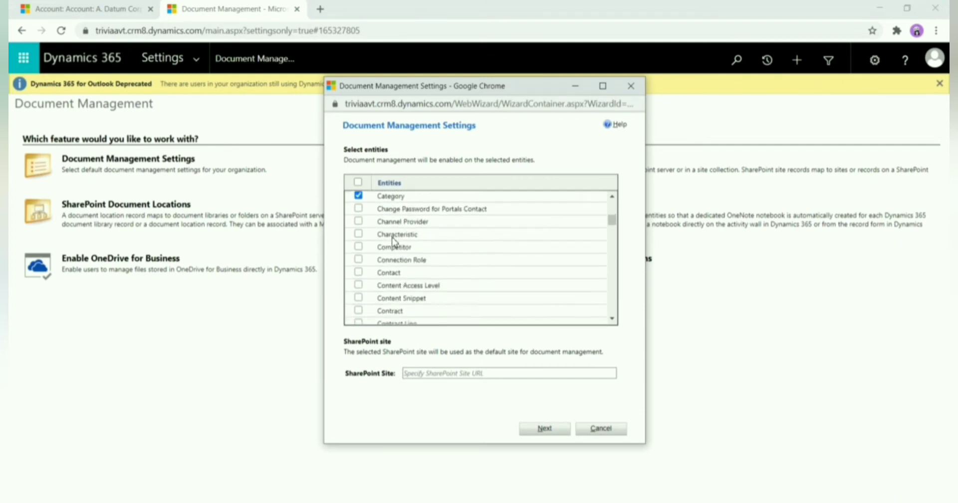
pyautogui.click(359, 265)
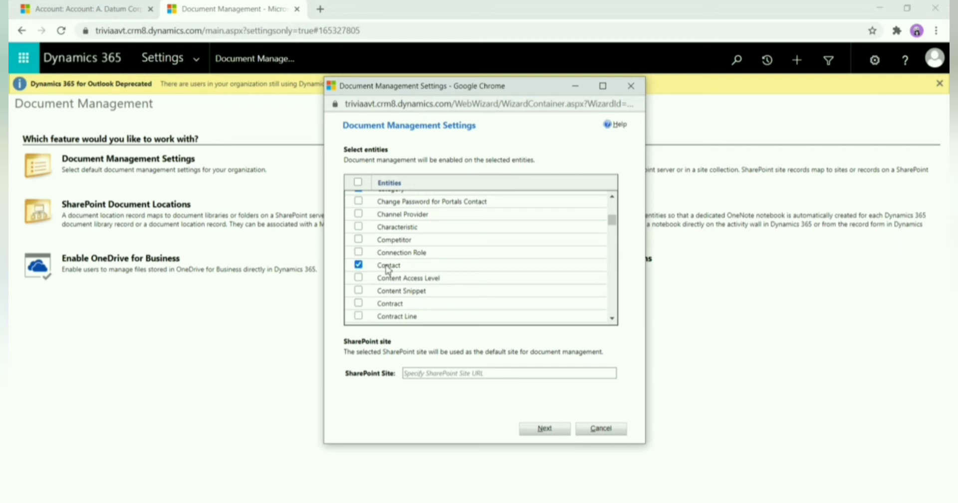
pyautogui.click(423, 374)
pyautogui.write('https://triviaavt.sharepoint.com/')
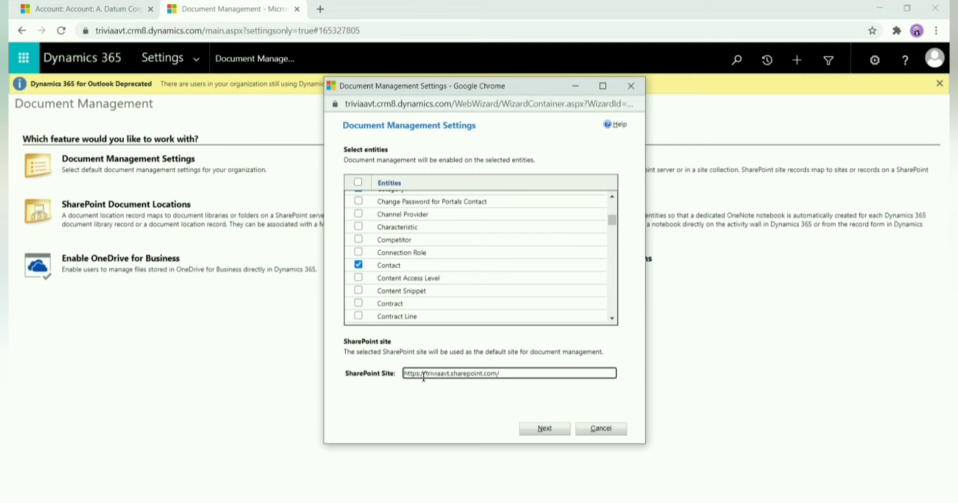
pyautogui.click(541, 430)
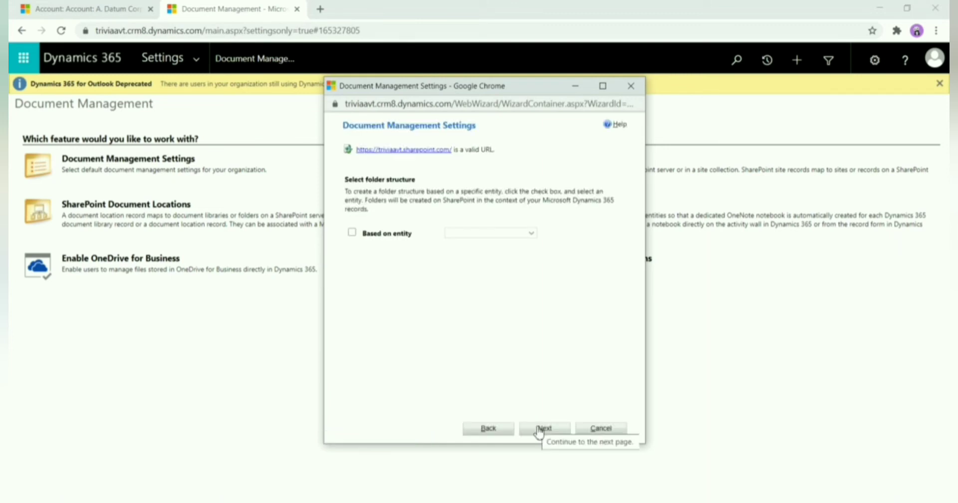
pyautogui.click(539, 431)
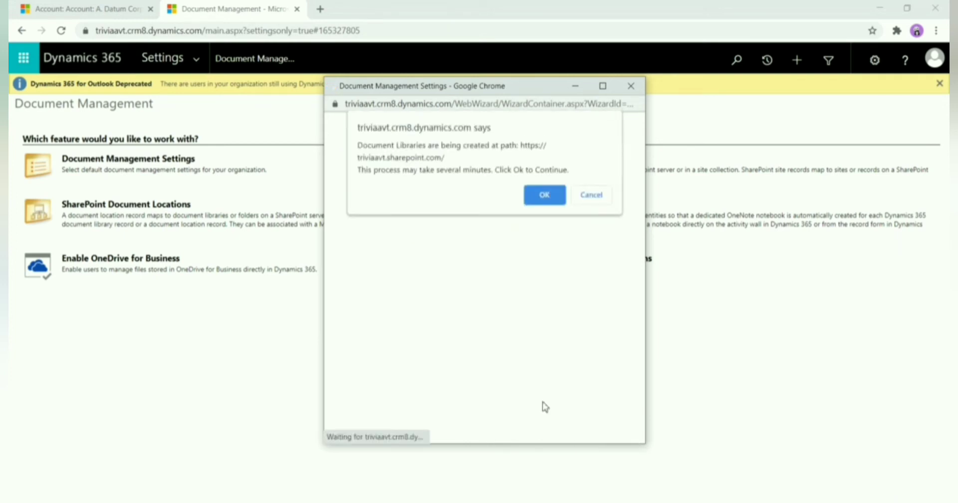
pyautogui.click(544, 196)
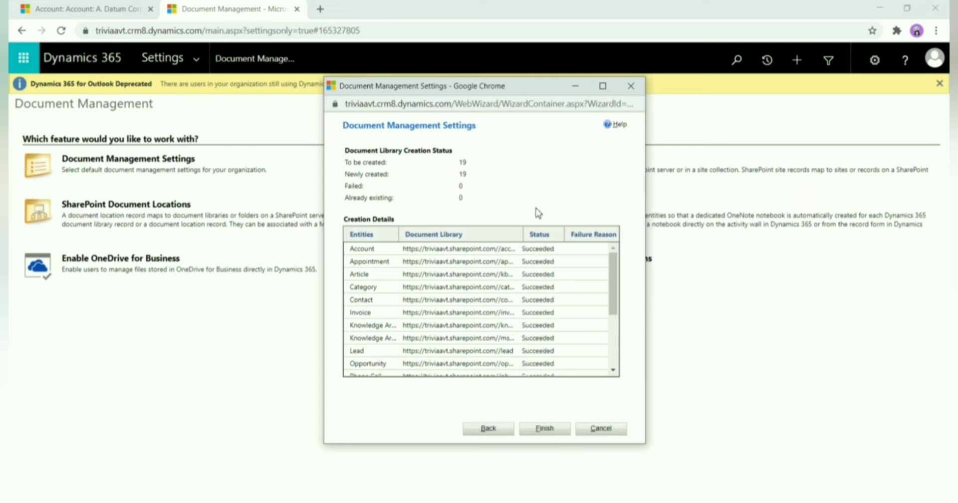
pyautogui.click(529, 428)
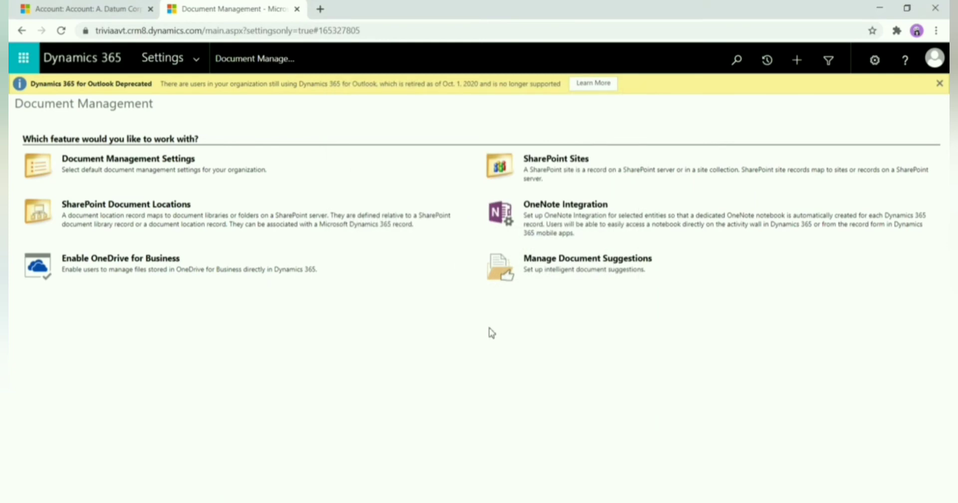
# - Switch to the A. Datum Corporation (sample) account, reload the record and show its files
pyautogui.click(86, 9)
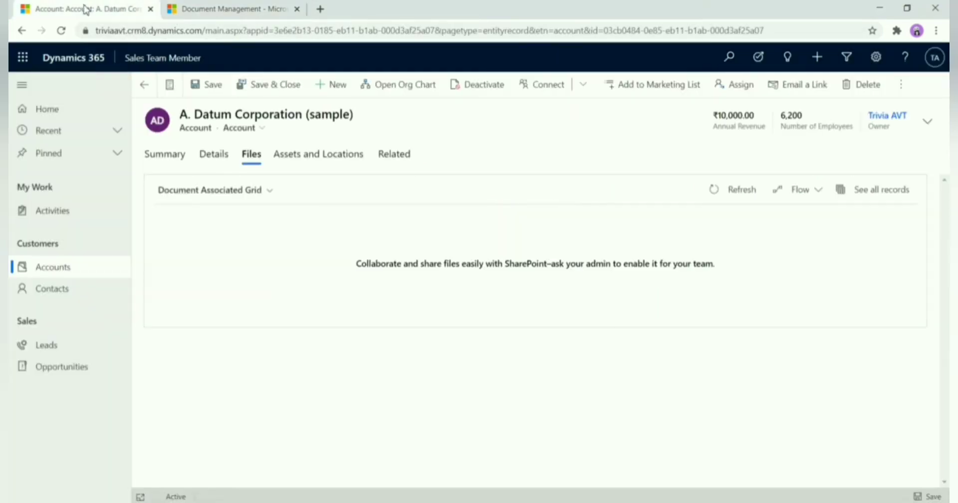
pyautogui.click(62, 31)
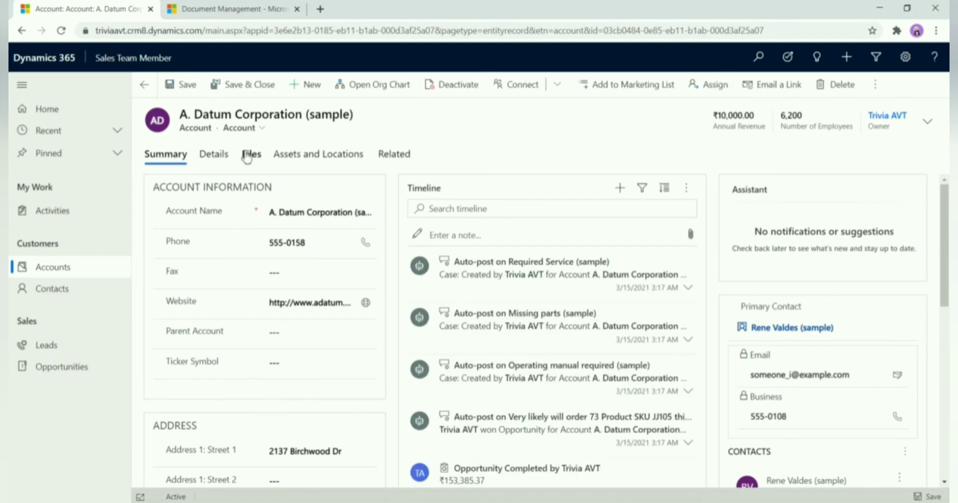
pyautogui.click(246, 156)
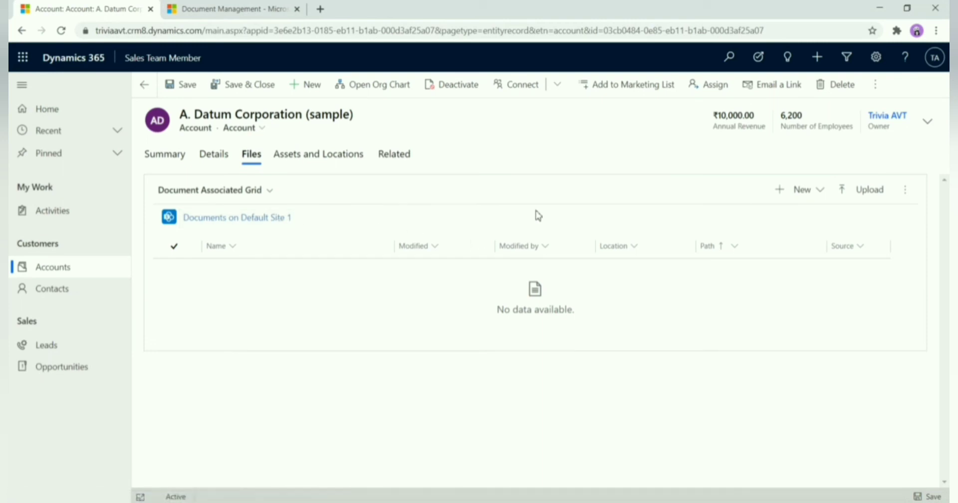
# - Open the account's Documents on Default Site 1 location in SharePoint
pyautogui.click(904, 199)
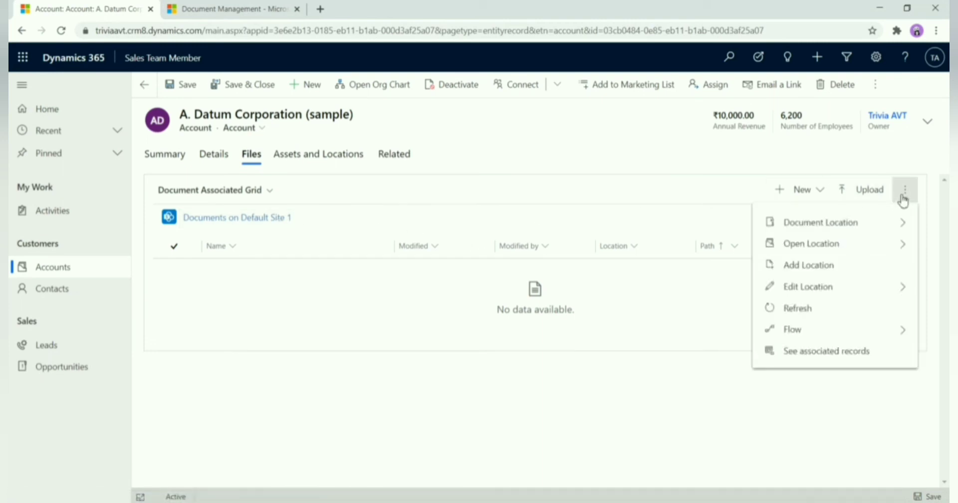
pyautogui.click(864, 248)
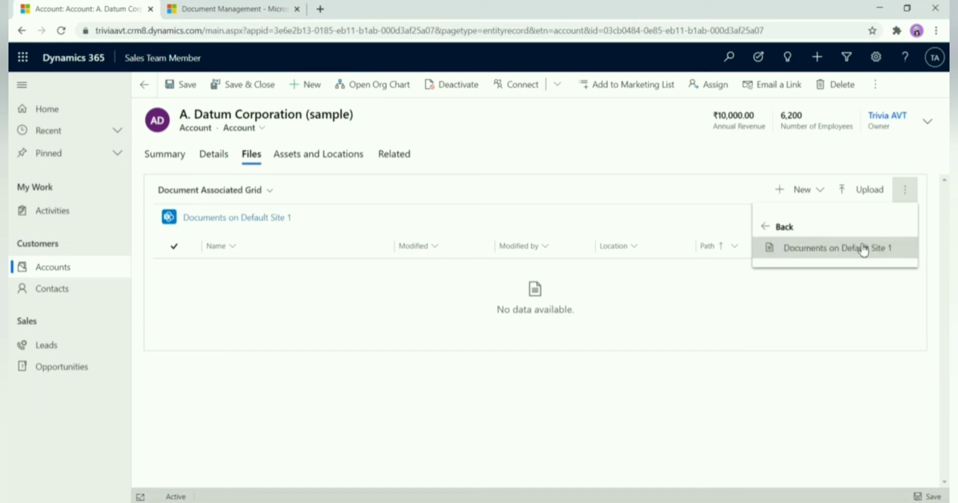
pyautogui.click(863, 248)
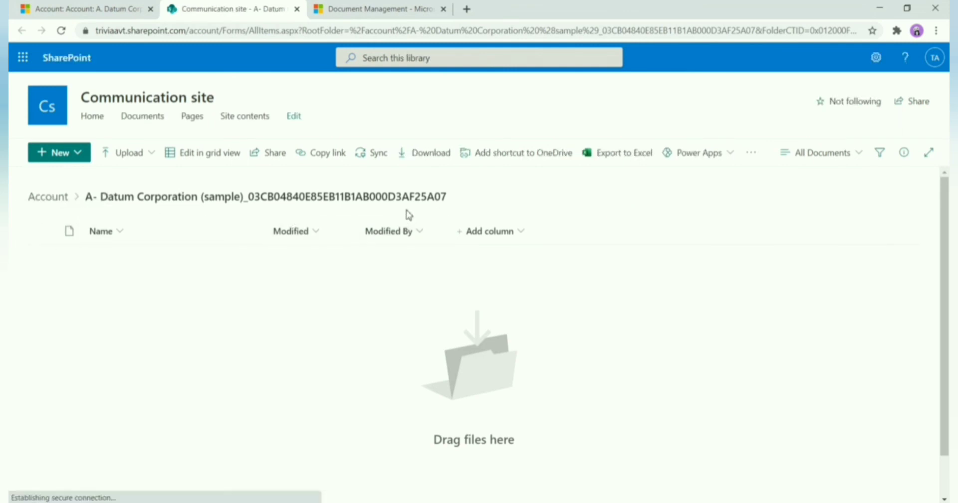
# - Return to the account record in Dynamics 365 and upload Invoice.docx to its files, keeping the overwrite option at Yes
pyautogui.click(79, 9)
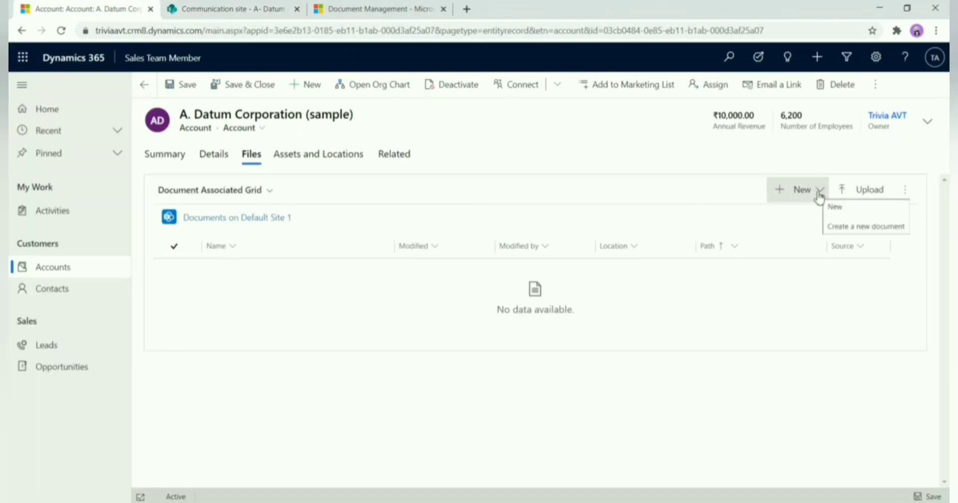
pyautogui.click(877, 198)
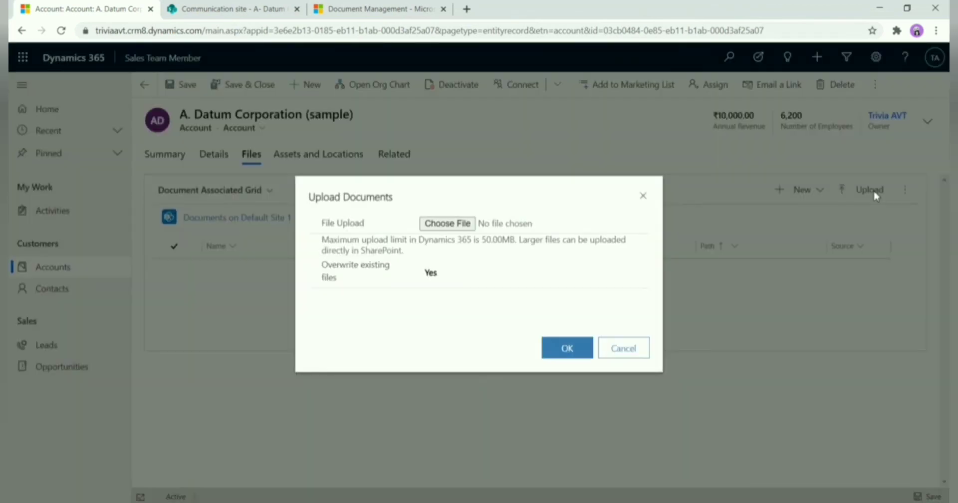
pyautogui.click(461, 229)
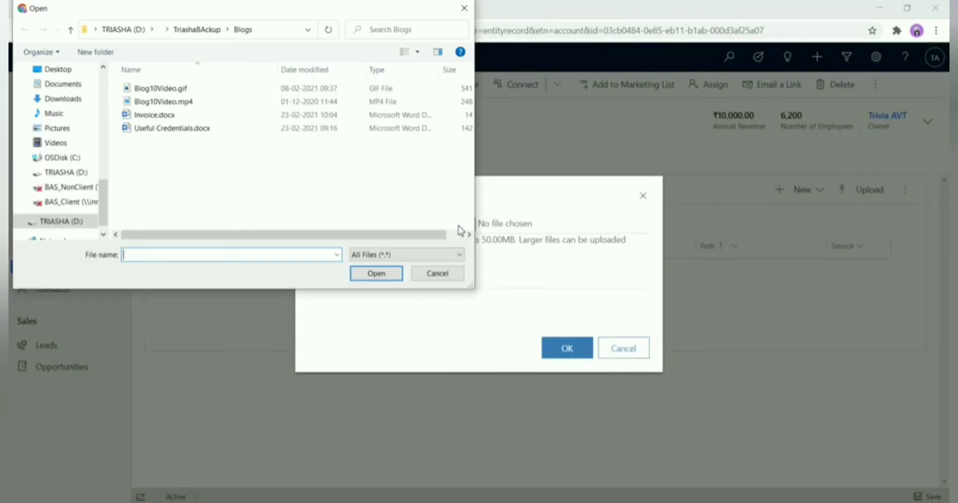
pyautogui.click(176, 118)
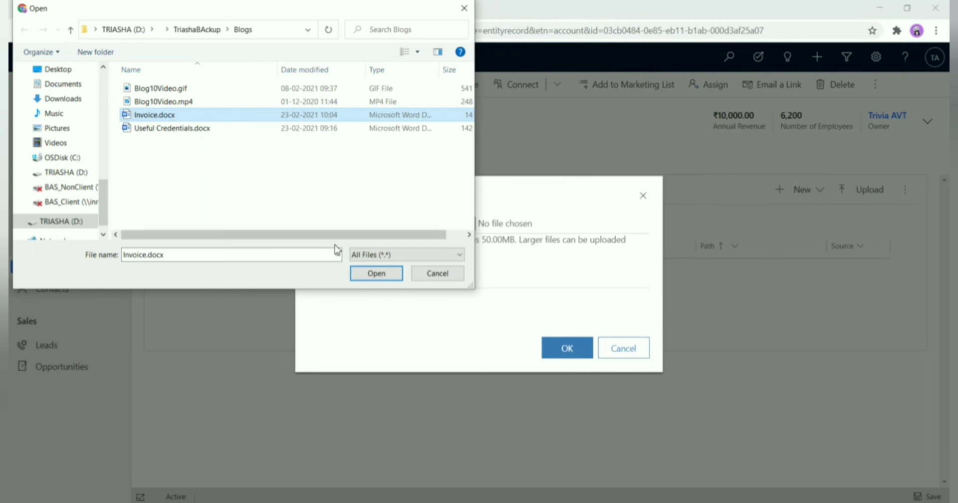
pyautogui.click(372, 273)
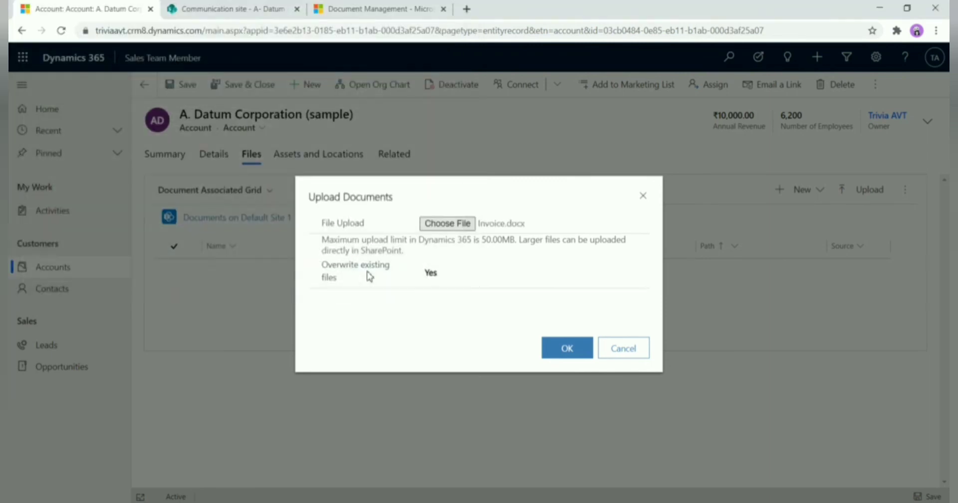
pyautogui.click(562, 358)
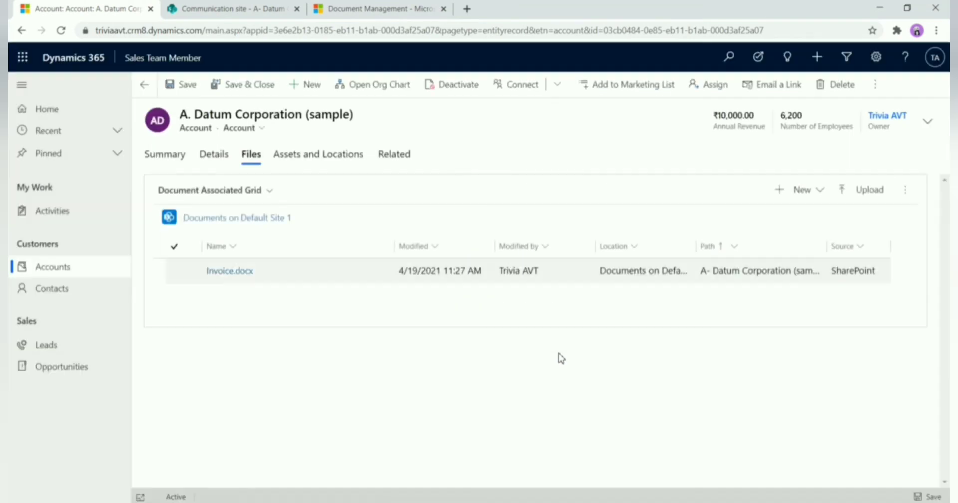
# - Switch to the account's SharePoint folder and refresh it to check for the uploaded Invoice.docx
pyautogui.click(224, 9)
pyautogui.press('F5')
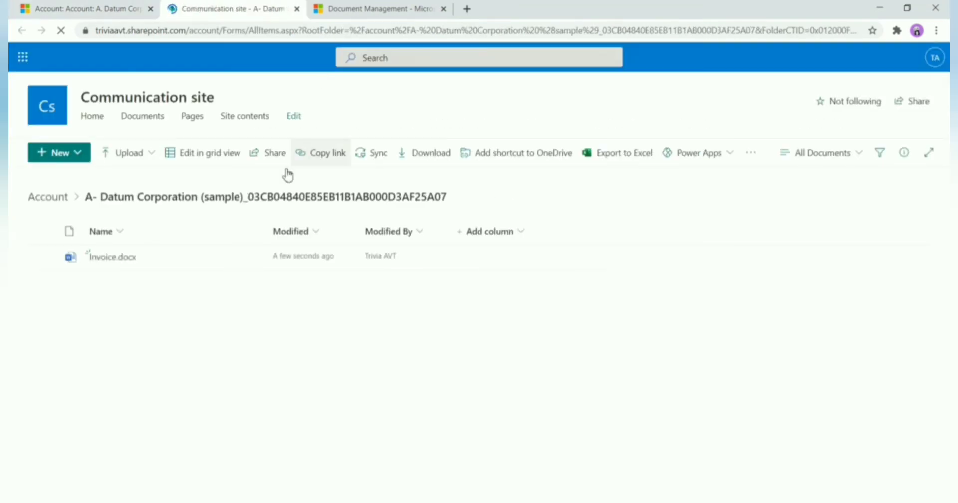